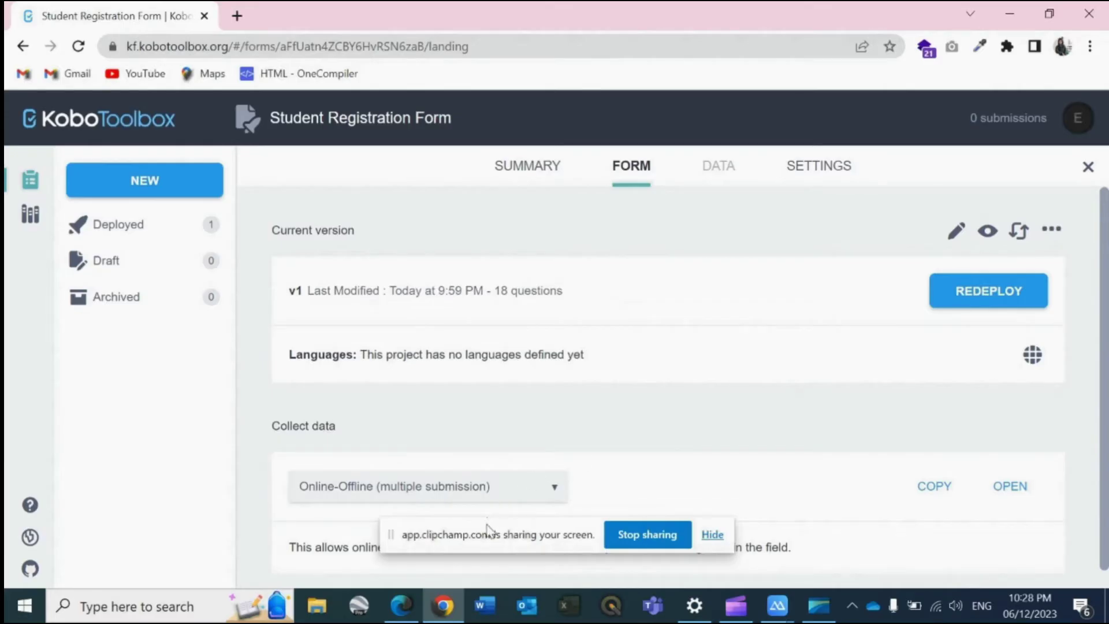
Choose Android application as the form's collection method and scroll through its KoboCollect setup steps.
{"action": "left_click_drag", "start_coordinate": [487, 529], "coordinate": [857, 531]}
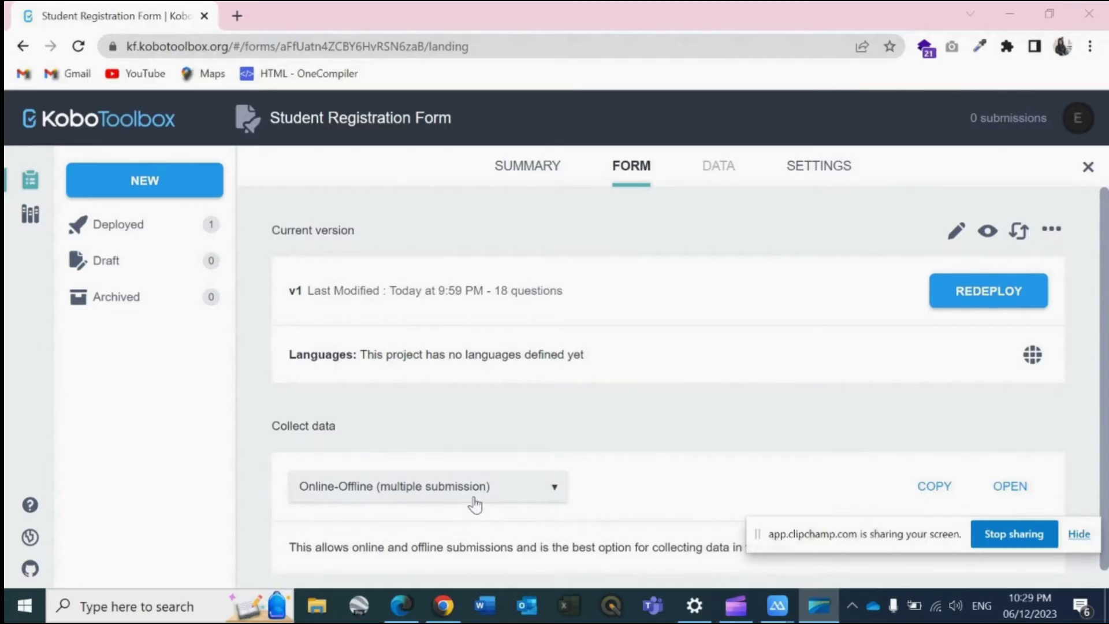
{"action": "left_click", "coordinate": [528, 494]}
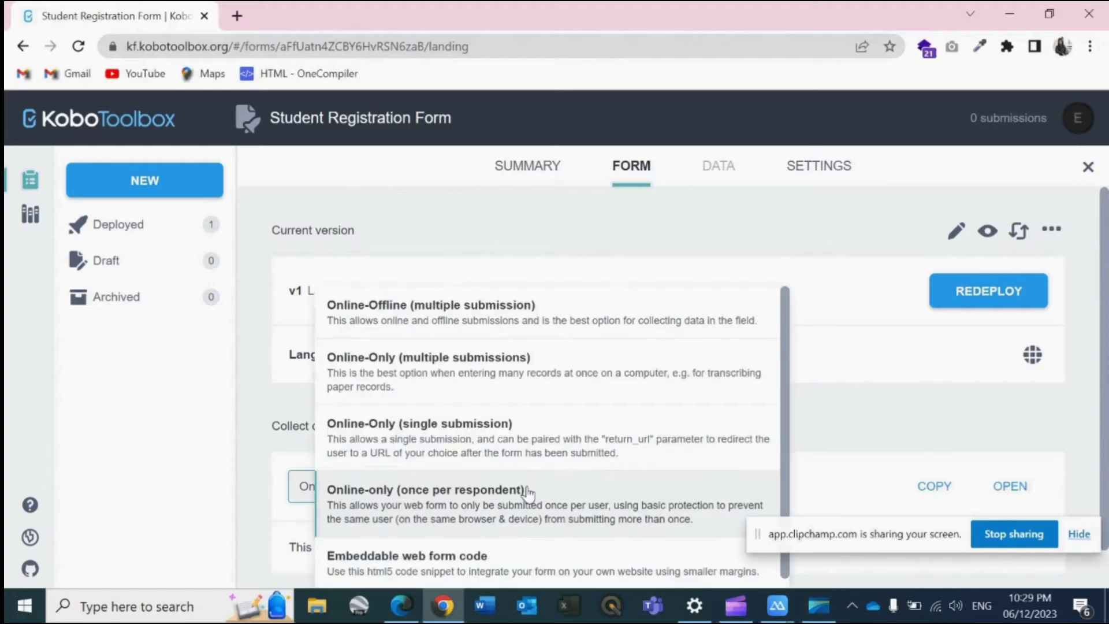
{"action": "scroll", "coordinate": [549, 404], "scroll_direction": "down", "scroll_amount": 1}
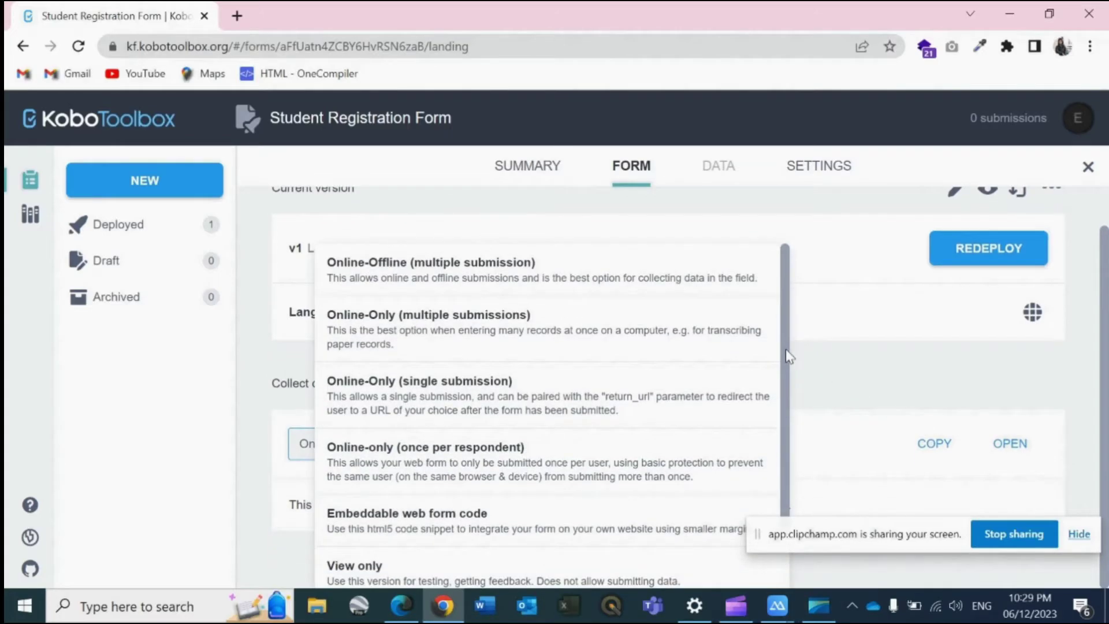
{"action": "left_click_drag", "start_coordinate": [785, 349], "coordinate": [772, 458]}
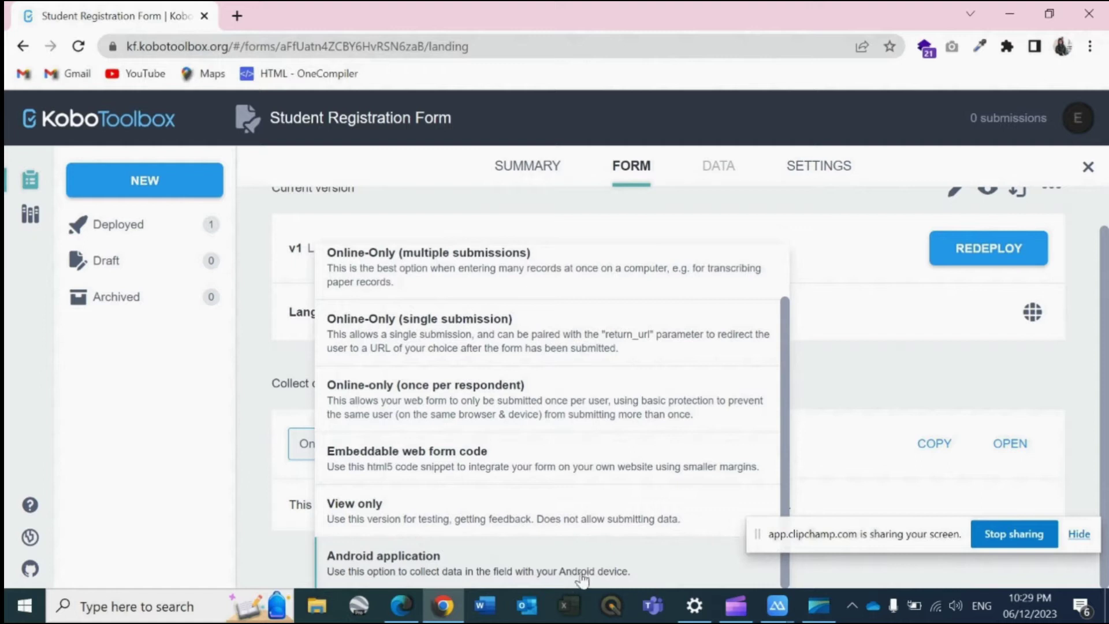
{"action": "left_click", "coordinate": [396, 569]}
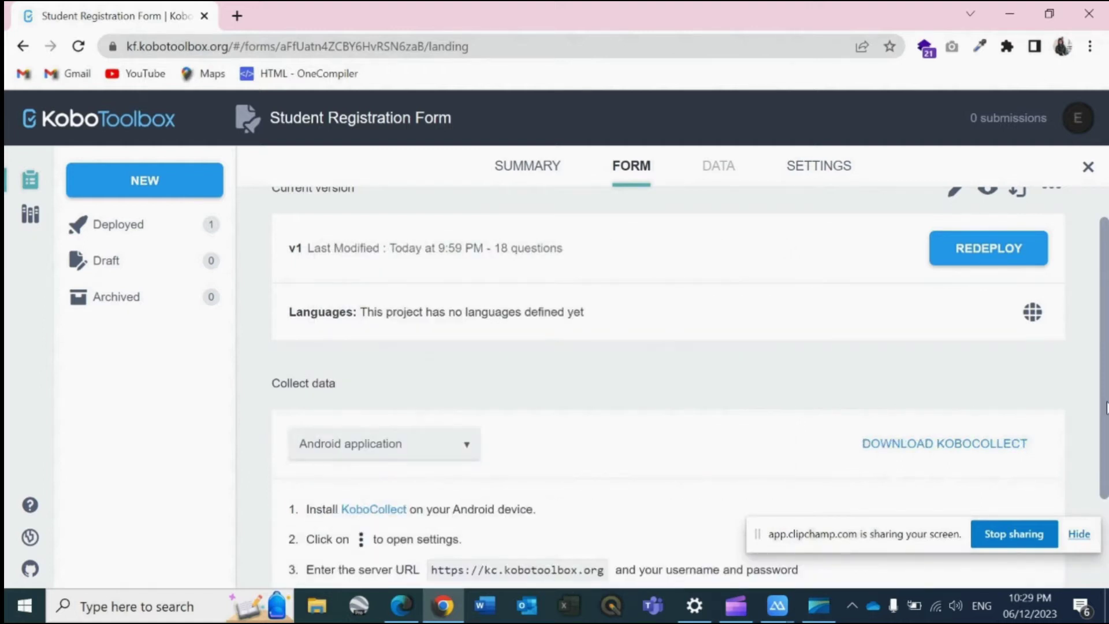
{"action": "left_click_drag", "start_coordinate": [1105, 403], "coordinate": [1105, 491]}
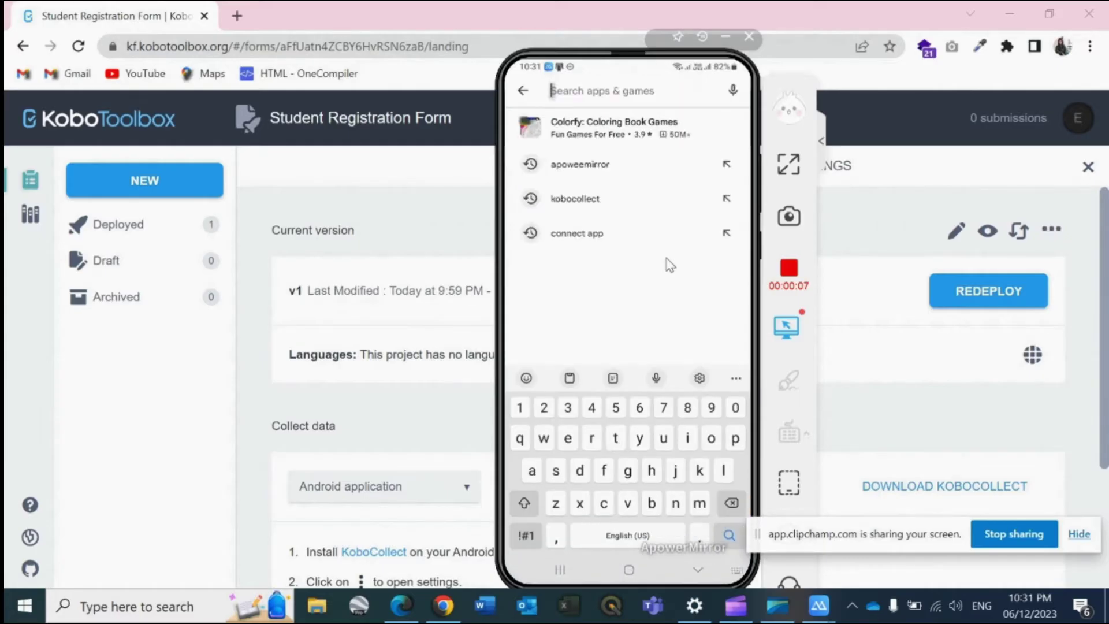
Search the phone's Play Store for KoboCollect by typing 'ko'.
{"action": "type", "text": "ko"}
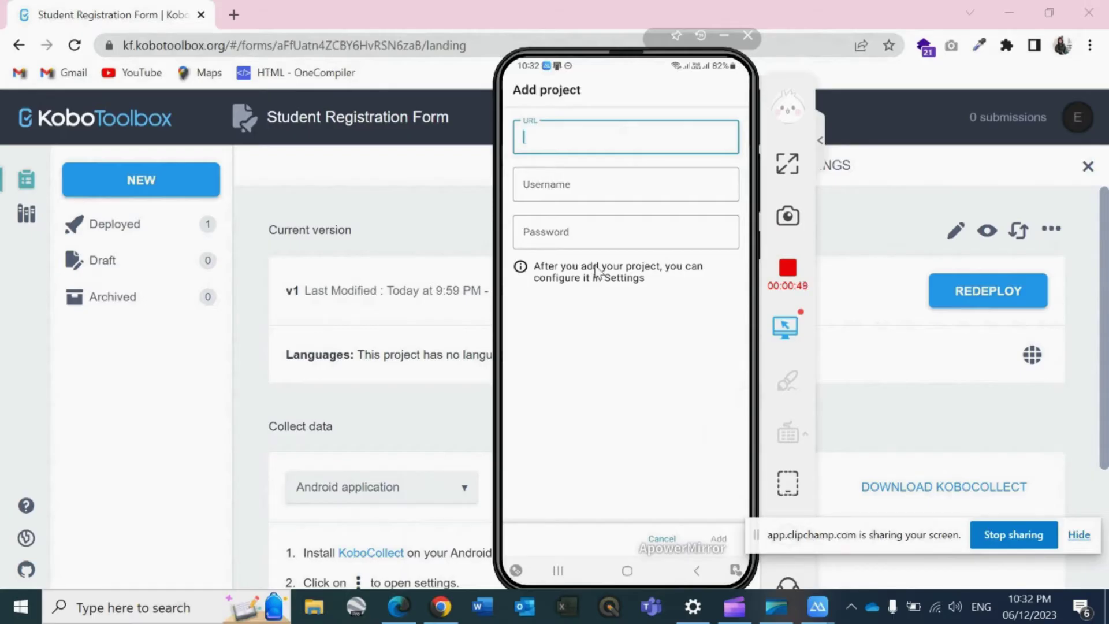
Copy the kc.kobotoolbox.org server URL from KoboToolbox and check the account's username.
{"action": "left_click", "coordinate": [412, 402]}
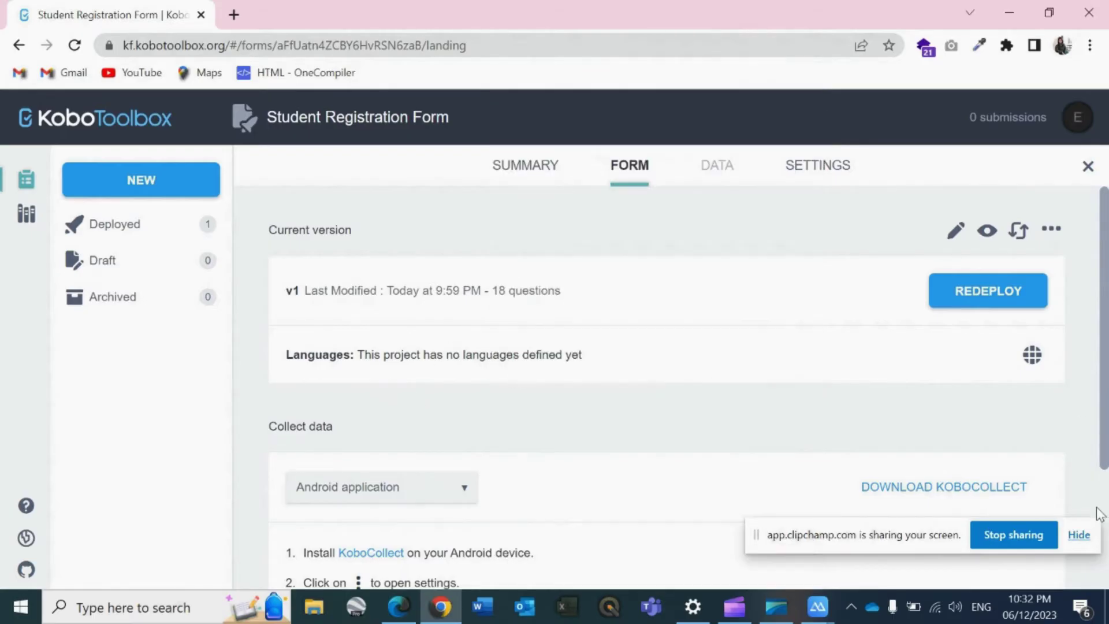
{"action": "scroll", "coordinate": [861, 425], "scroll_direction": "down", "scroll_amount": 3}
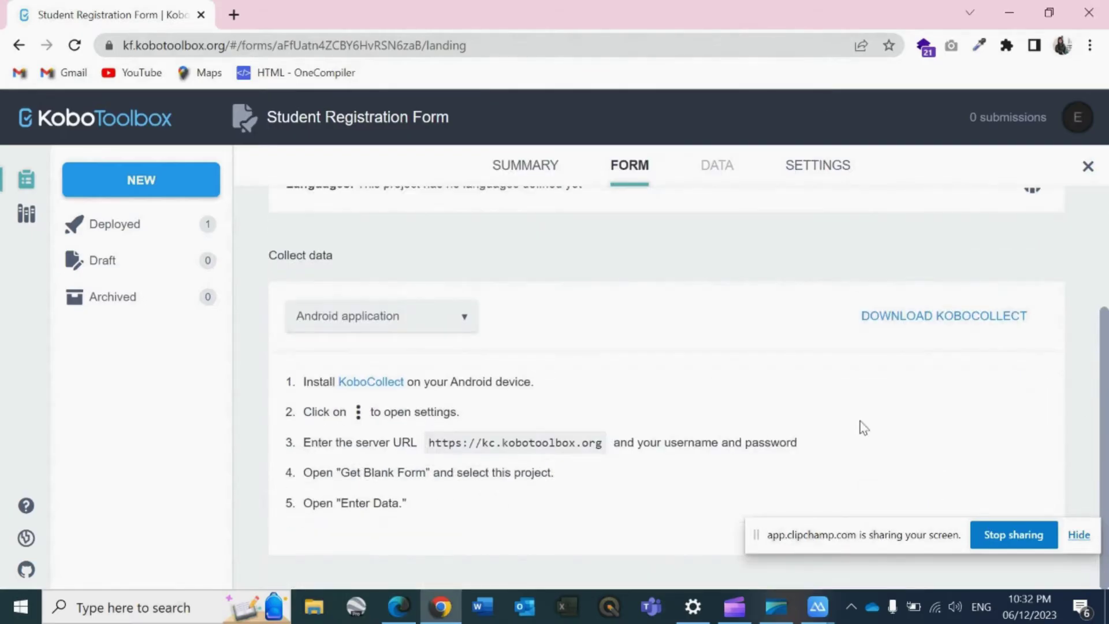
{"action": "triple_click", "coordinate": [498, 444]}
{"action": "left_click", "coordinate": [499, 443]}
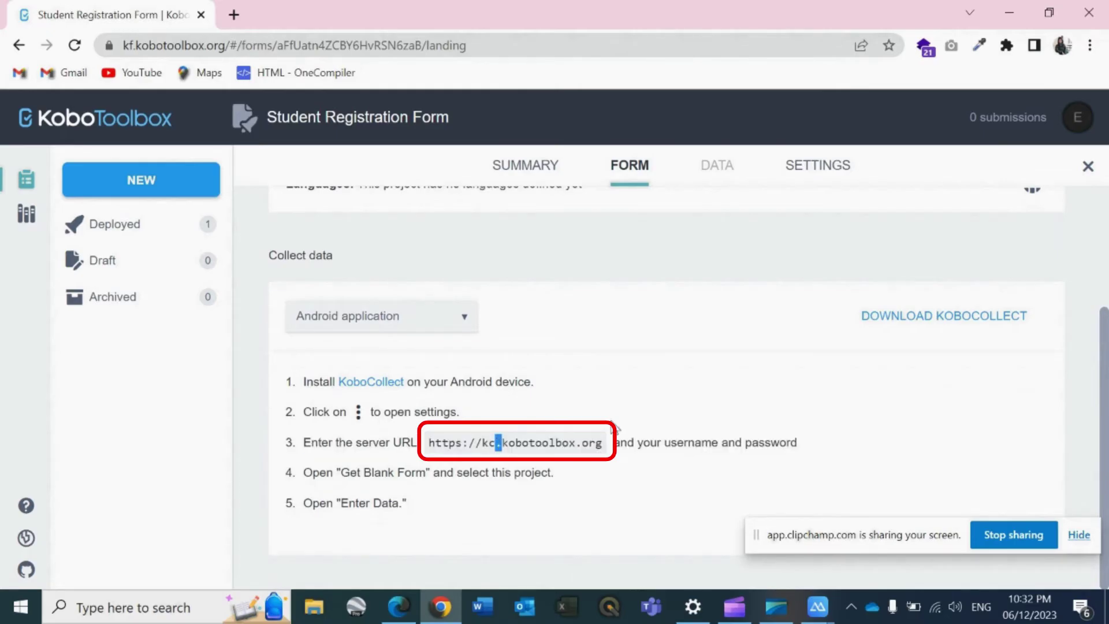
{"action": "key", "text": "alt+Tab"}
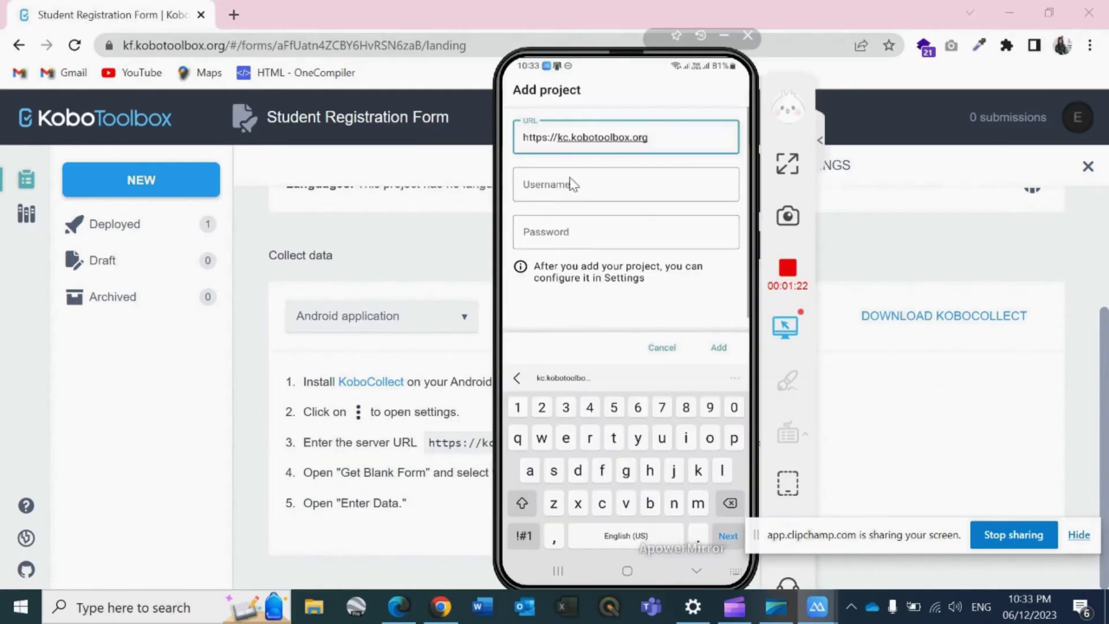
{"action": "left_click", "coordinate": [1078, 120]}
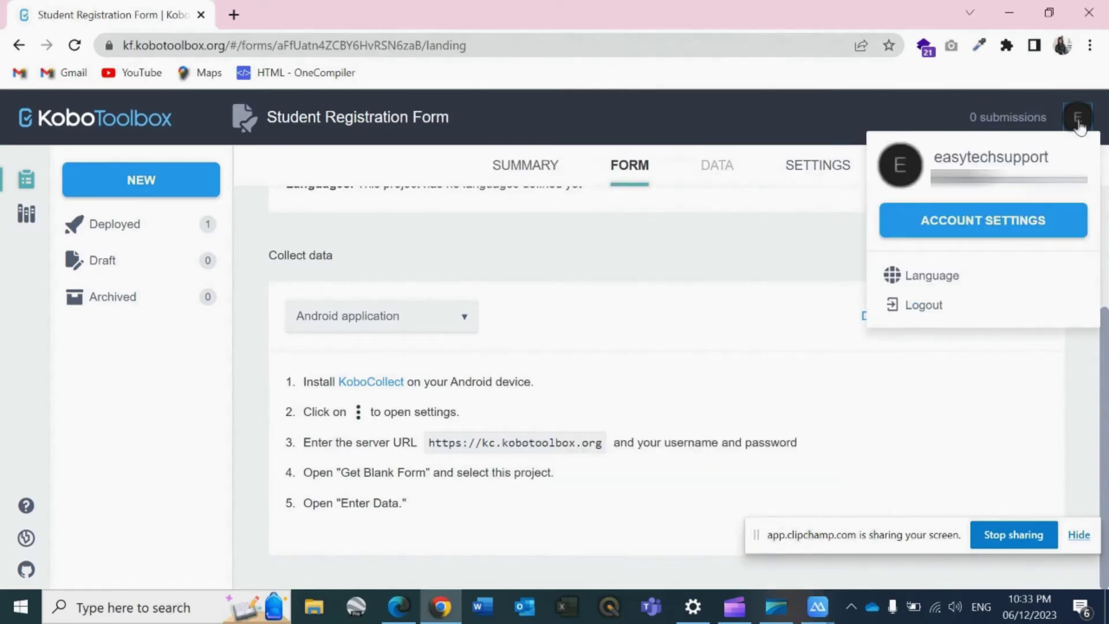
{"action": "left_click", "coordinate": [941, 164]}
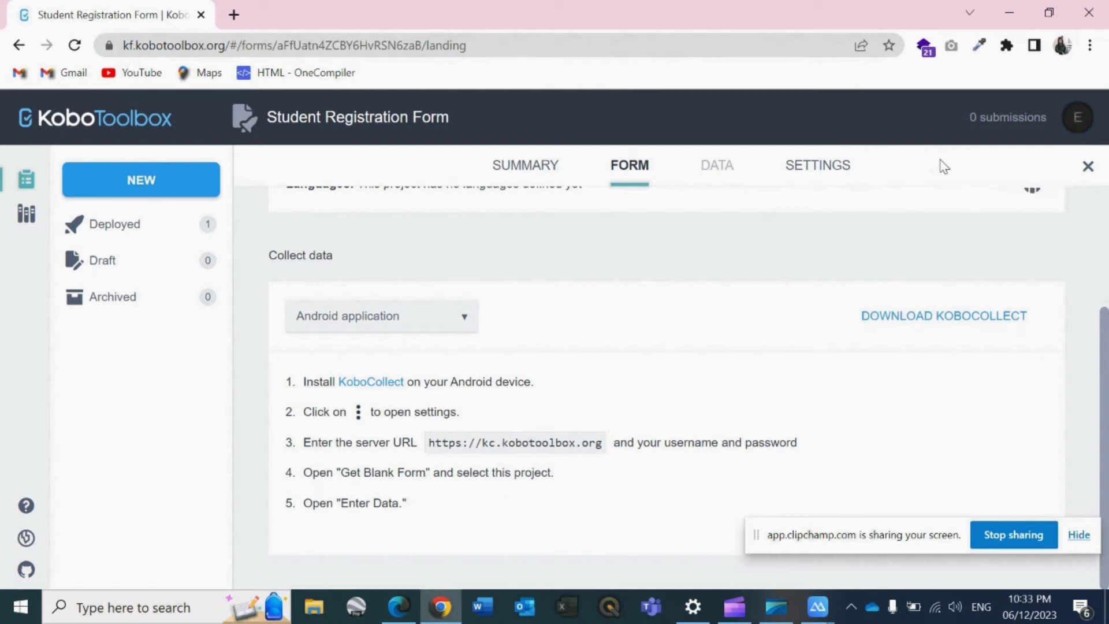
Enter the account username and password in KoboCollect and submit the new project.
{"action": "mouse_move", "coordinate": [804, 620]}
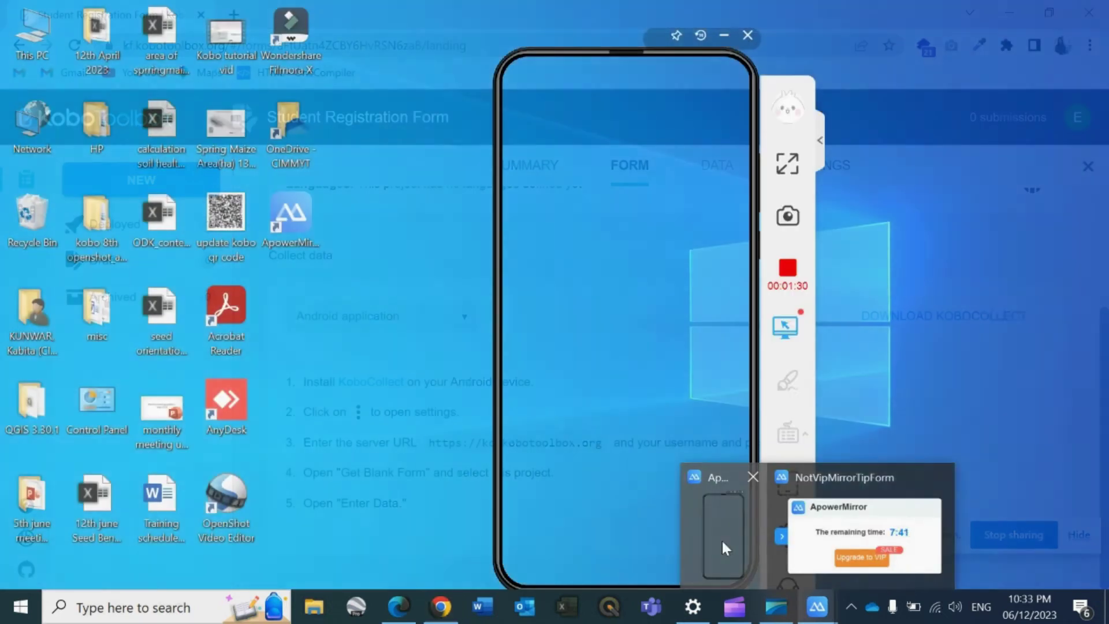
{"action": "left_click", "coordinate": [722, 538]}
{"action": "key", "text": "Tab"}
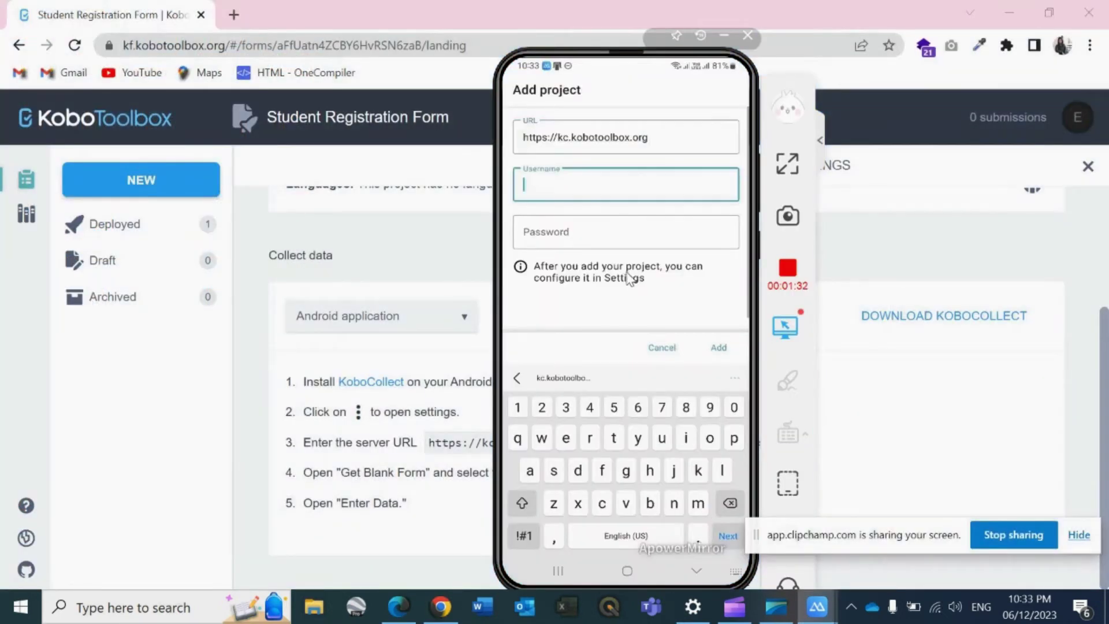
{"action": "type", "text": "easyte"}
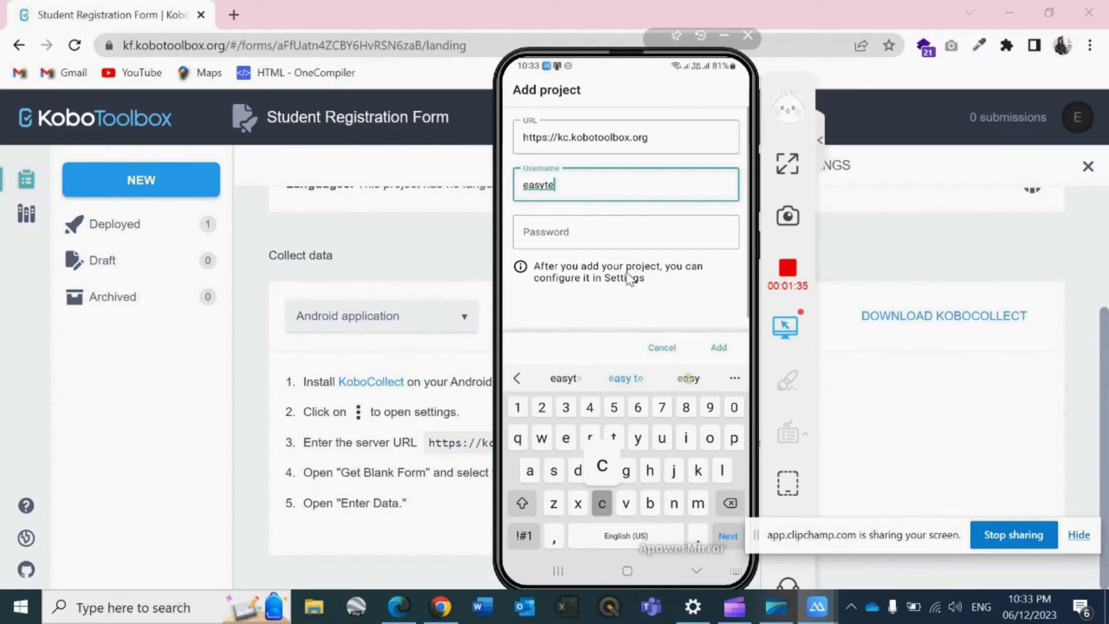
{"action": "type", "text": "chsupport"}
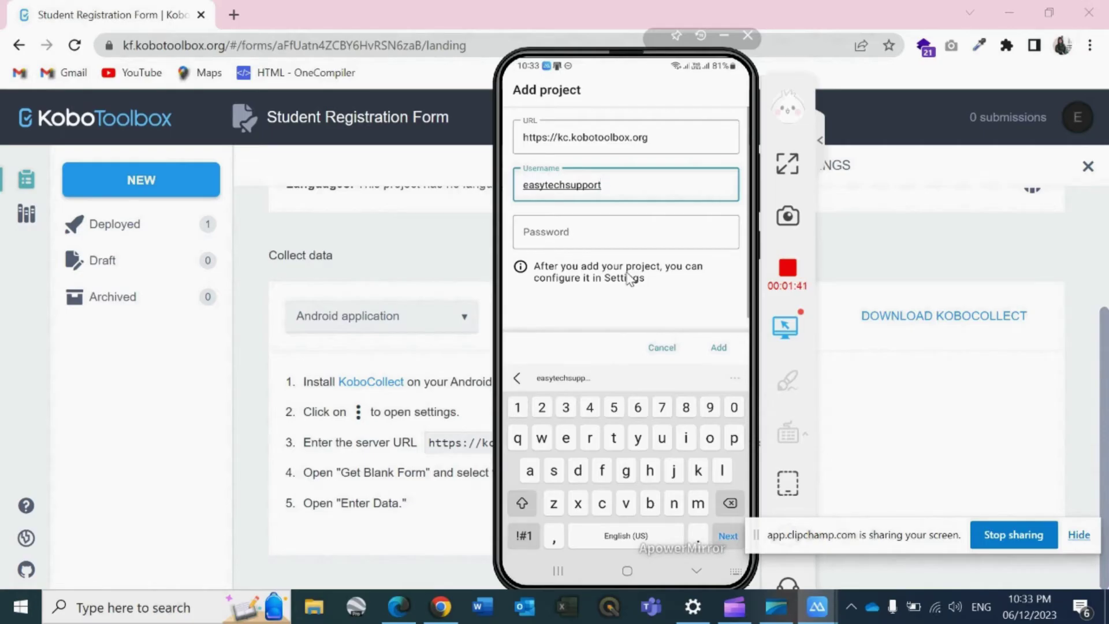
{"action": "key", "text": "Tab"}
{"action": "type", "text": "********"}
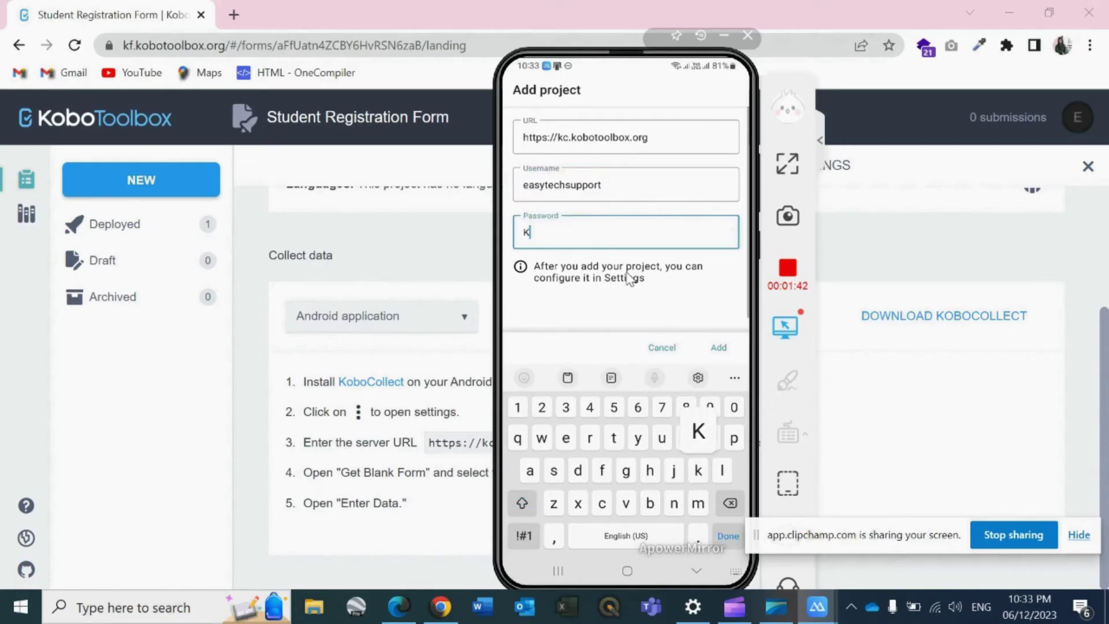
{"action": "key", "text": "Return"}
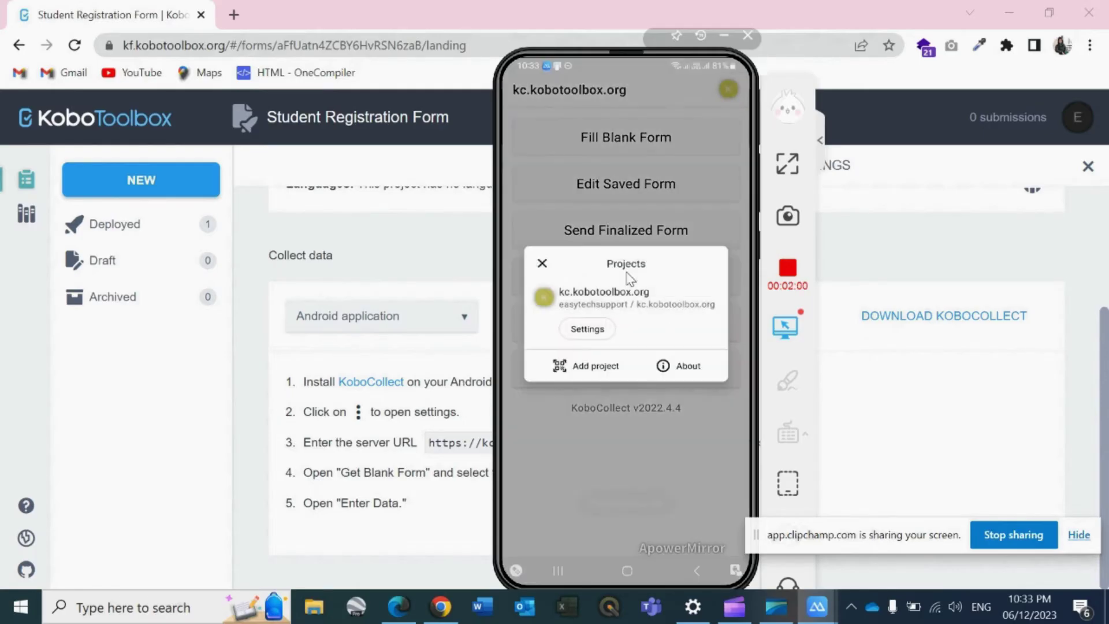
Close the projects overview and download the Student Registration Form, dismissing the success message.
{"action": "left_click", "coordinate": [630, 280]}
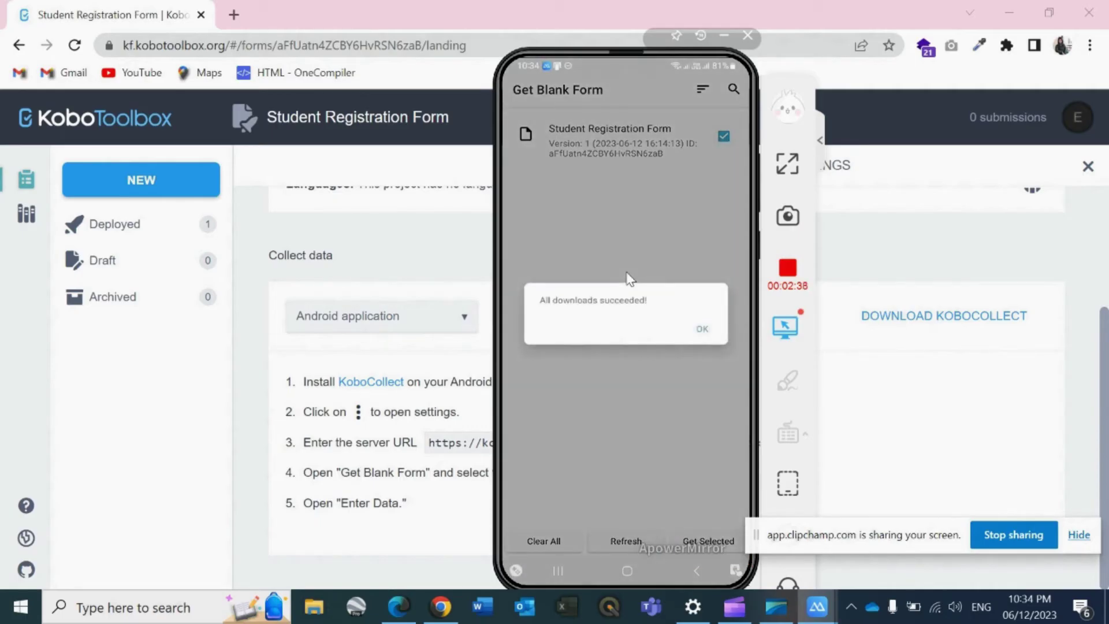
{"action": "left_click", "coordinate": [627, 275]}
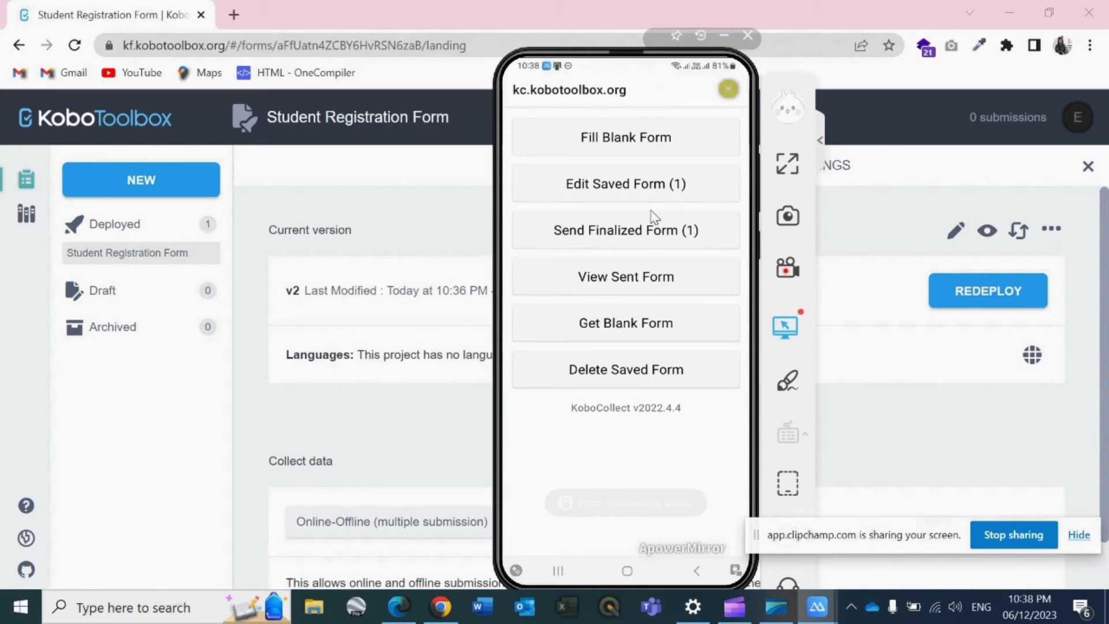
Dismiss the upload notice and confirm no finalized forms remain waiting to be sent.
{"action": "left_click", "coordinate": [653, 217]}
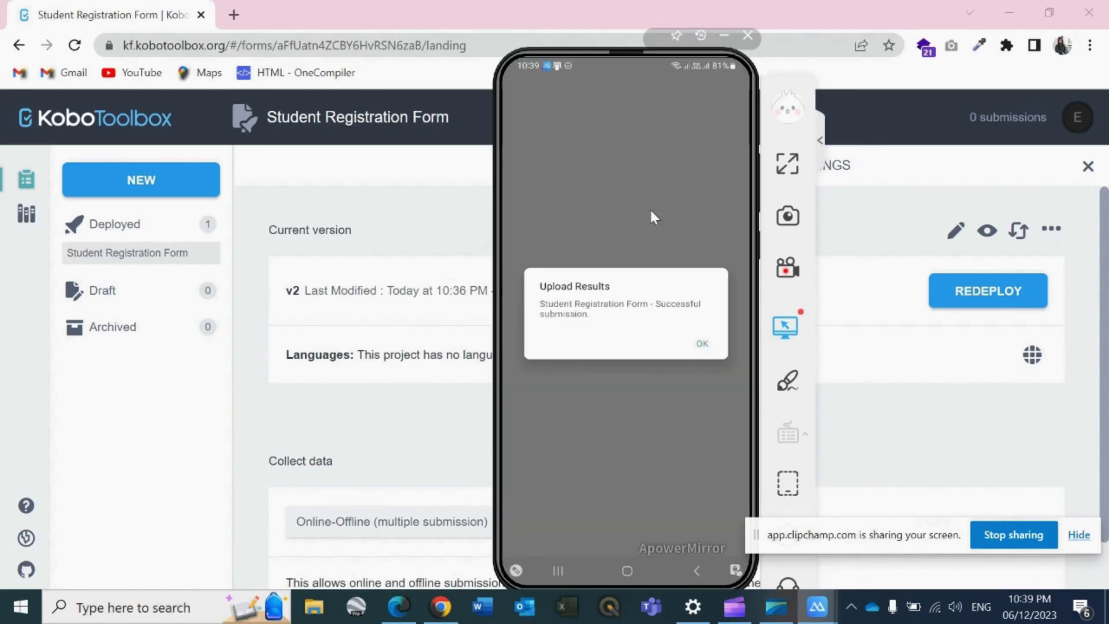
{"action": "left_click", "coordinate": [651, 210]}
{"action": "right_click", "coordinate": [653, 217]}
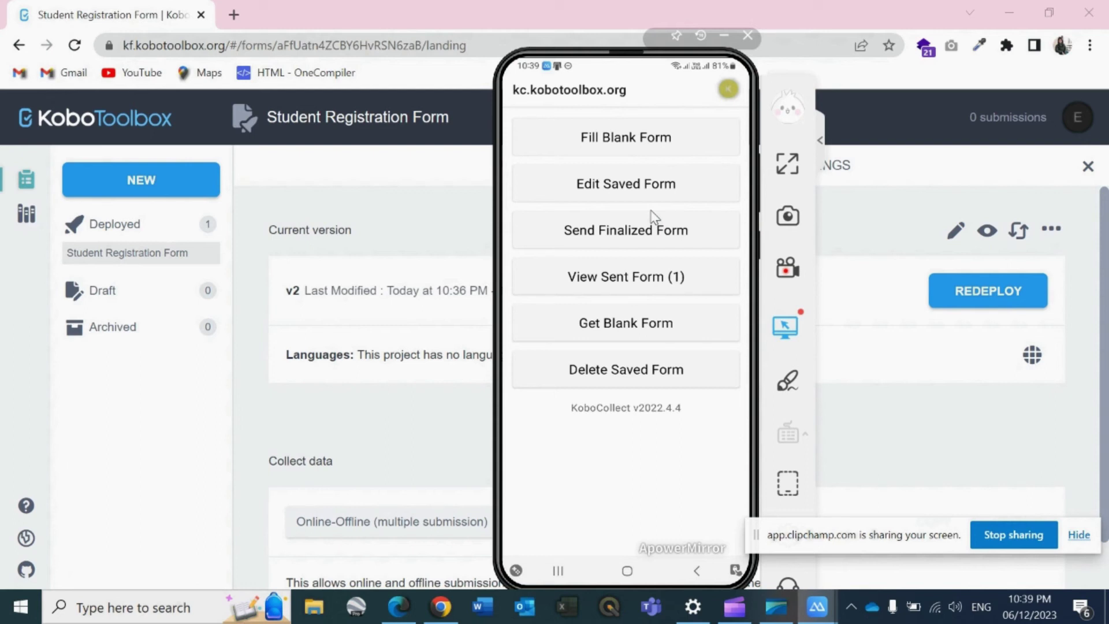
{"action": "left_click", "coordinate": [653, 217]}
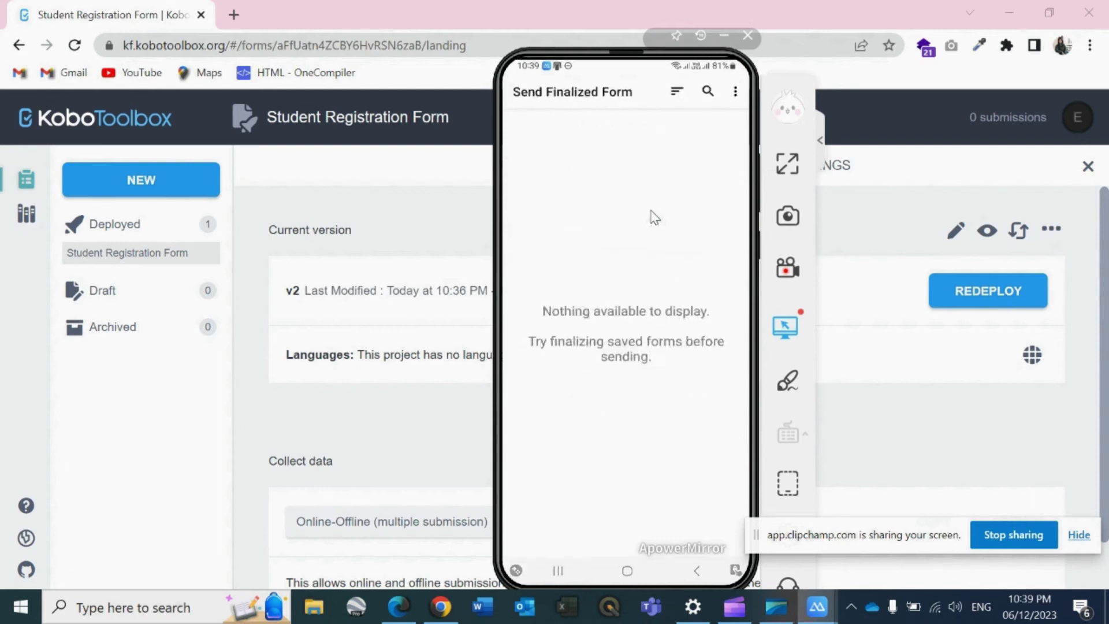
{"action": "right_click", "coordinate": [653, 217]}
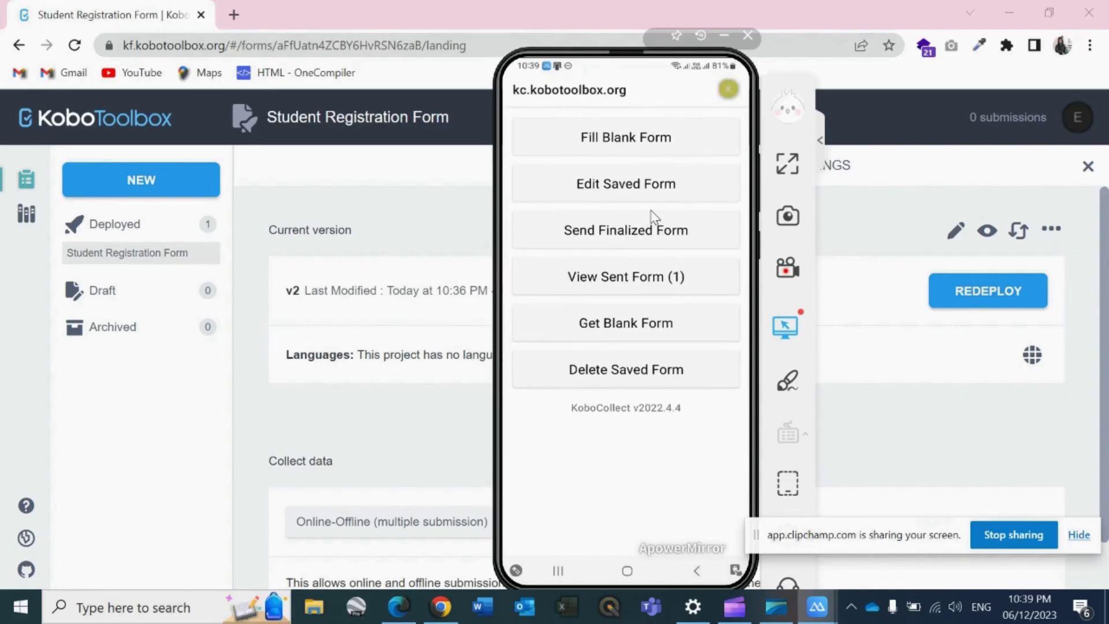
Review the sent Student Registration Form entry under View Sent Form, then return to the main menu.
{"action": "left_click", "coordinate": [626, 276]}
{"action": "left_click", "coordinate": [626, 132]}
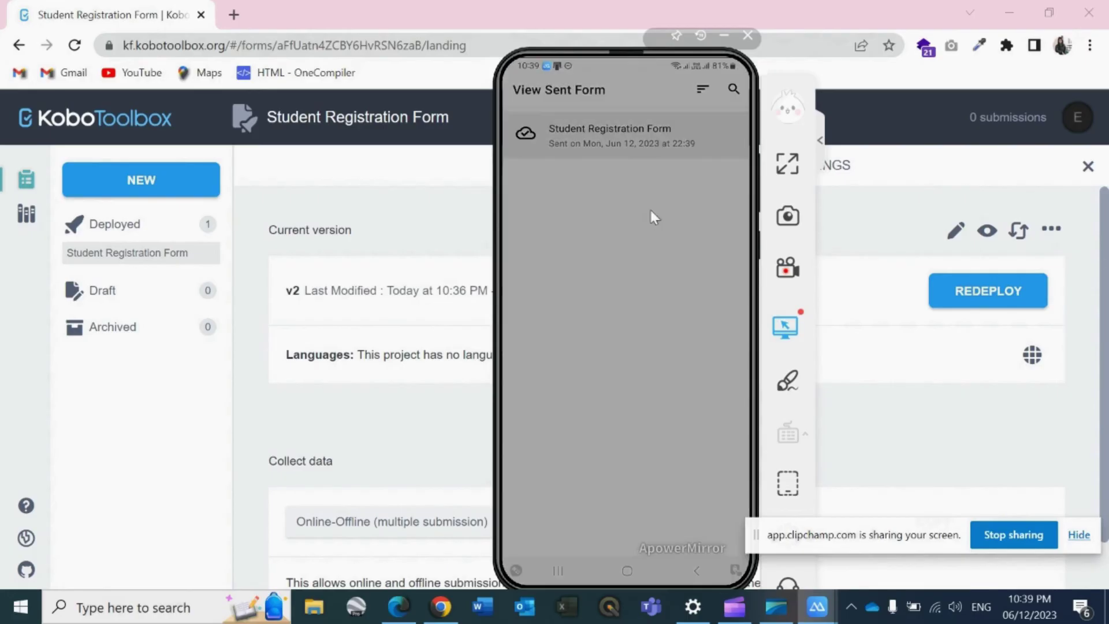
{"action": "right_click", "coordinate": [653, 216]}
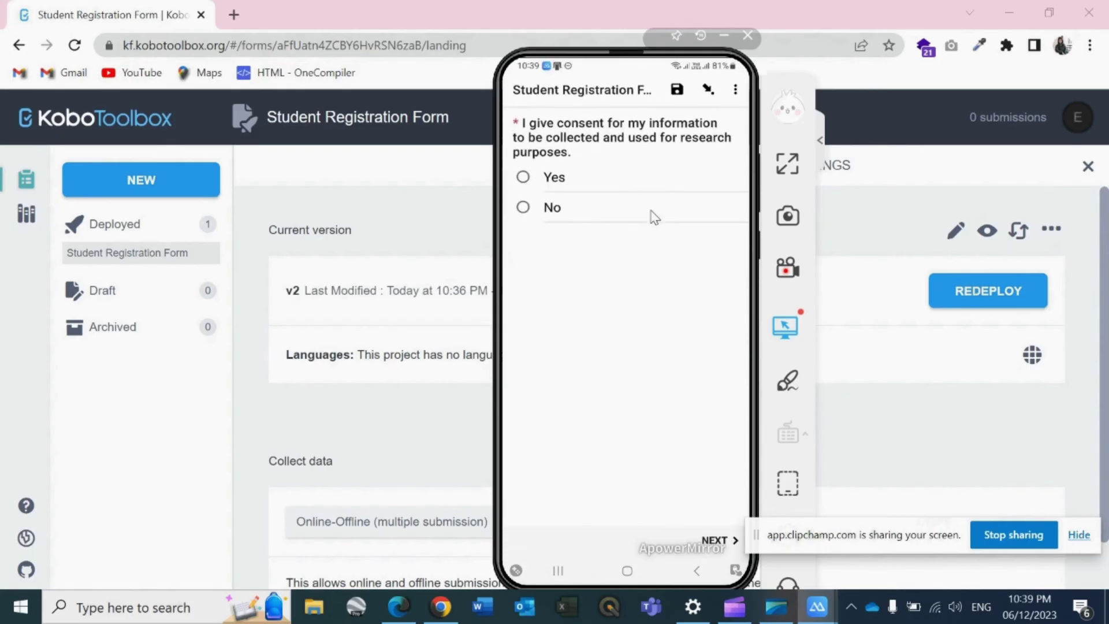
{"action": "left_click_drag", "start_coordinate": [654, 217], "coordinate": [649, 207]}
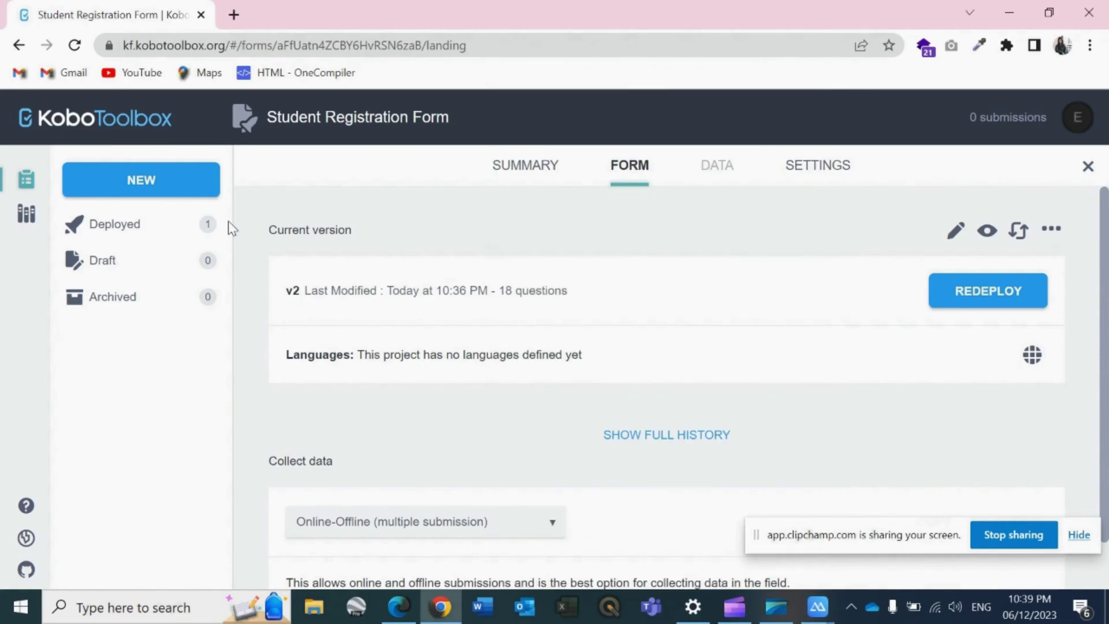
Reload the form page to show 1 submission, then review its data table and reports.
{"action": "left_click", "coordinate": [548, 51]}
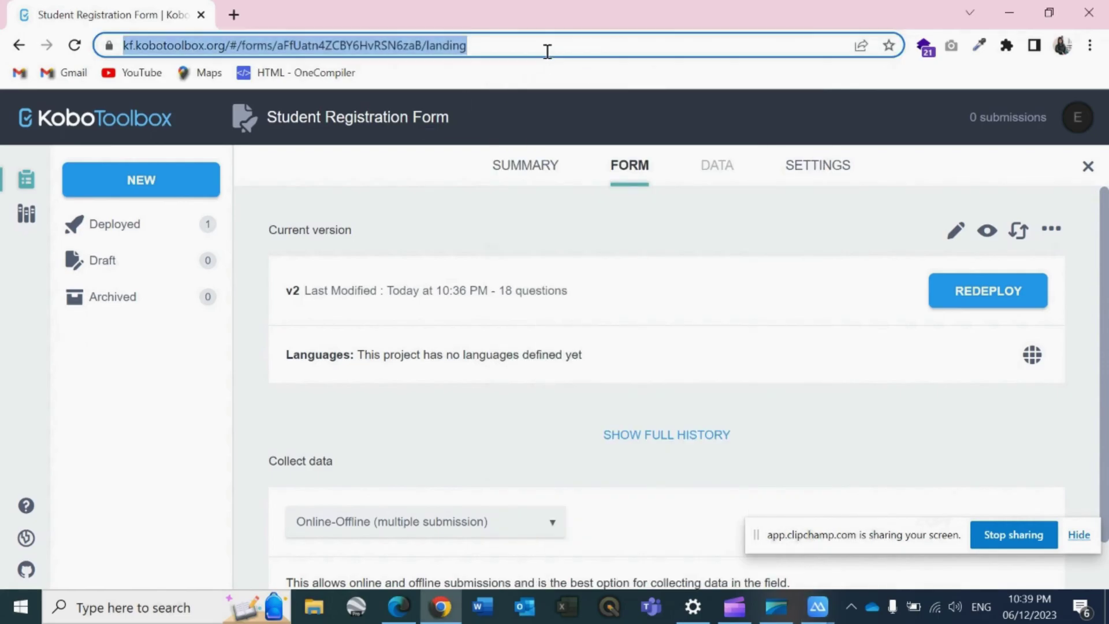
{"action": "key", "text": "Return"}
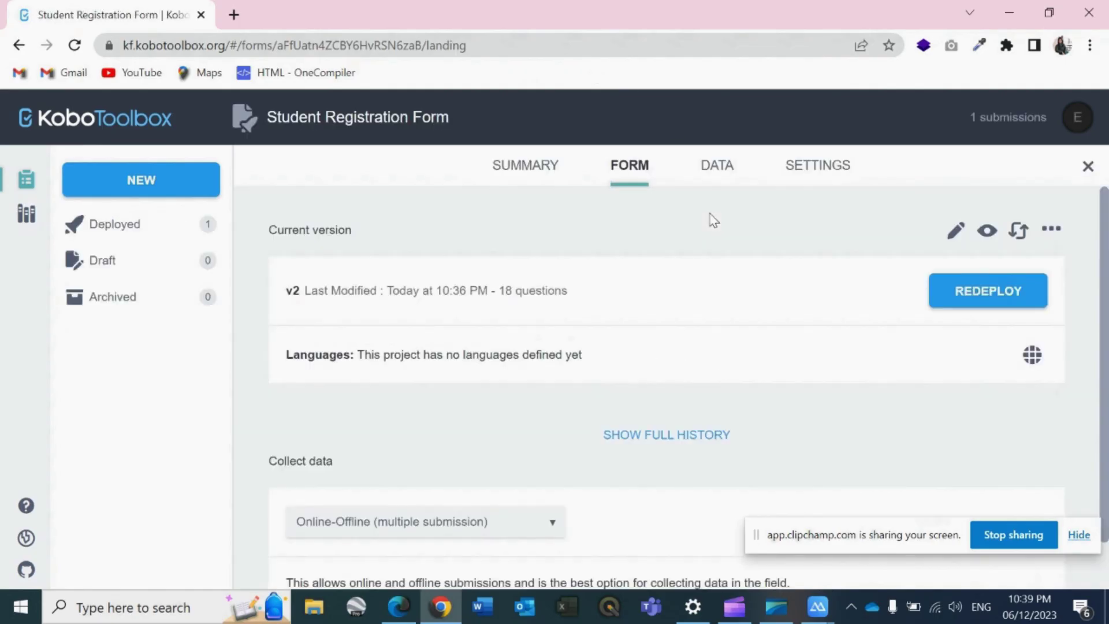
{"action": "left_click", "coordinate": [717, 183]}
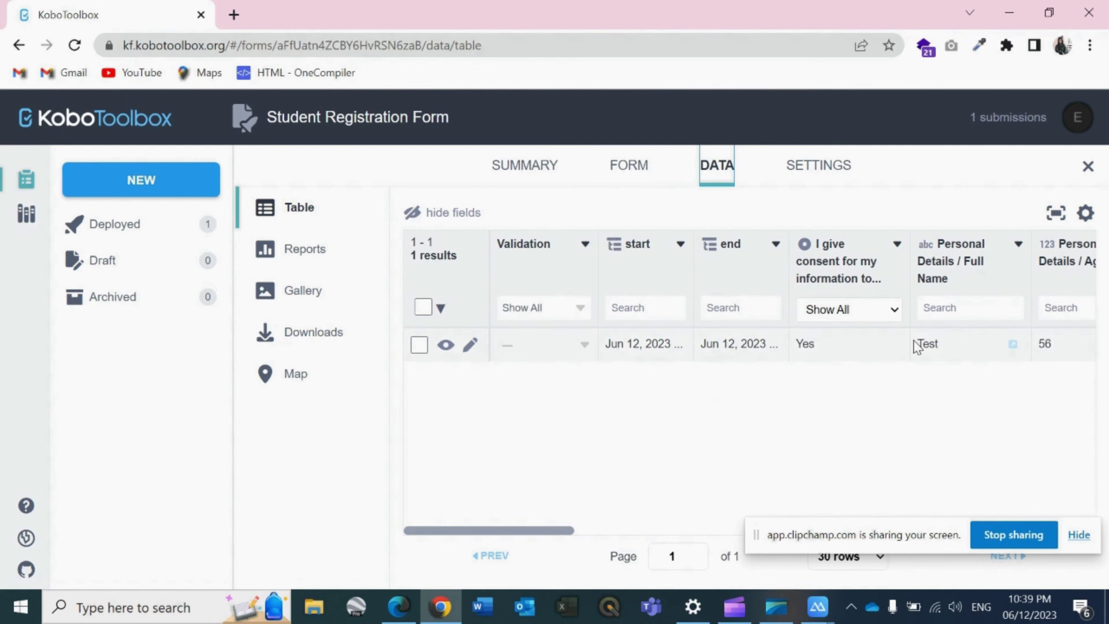
{"action": "left_click", "coordinate": [302, 249]}
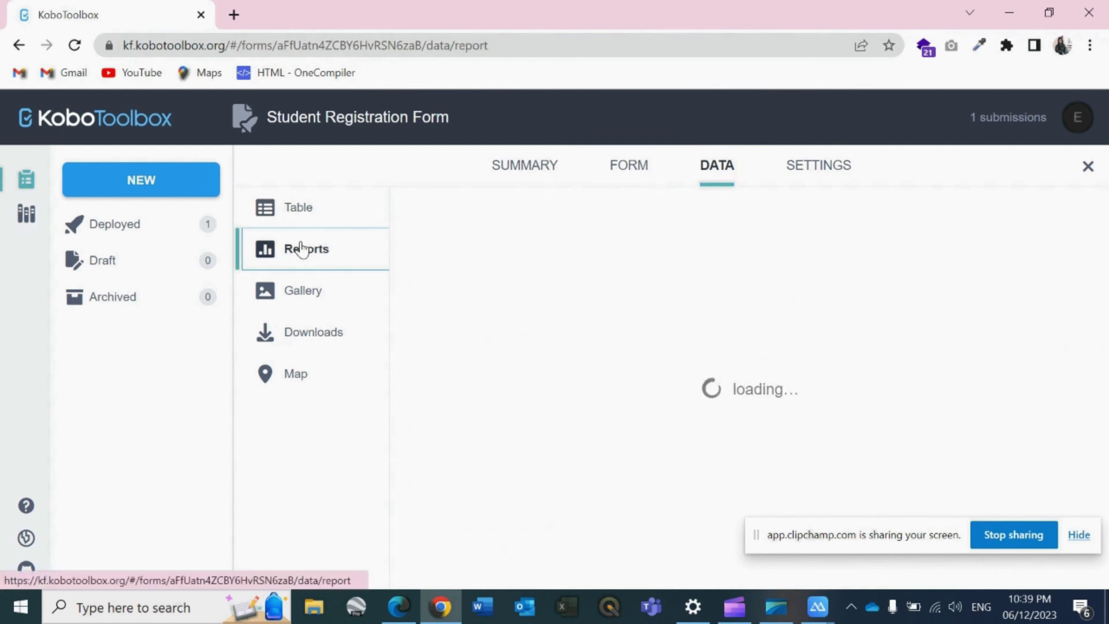
{"action": "key", "text": "alt+Left"}
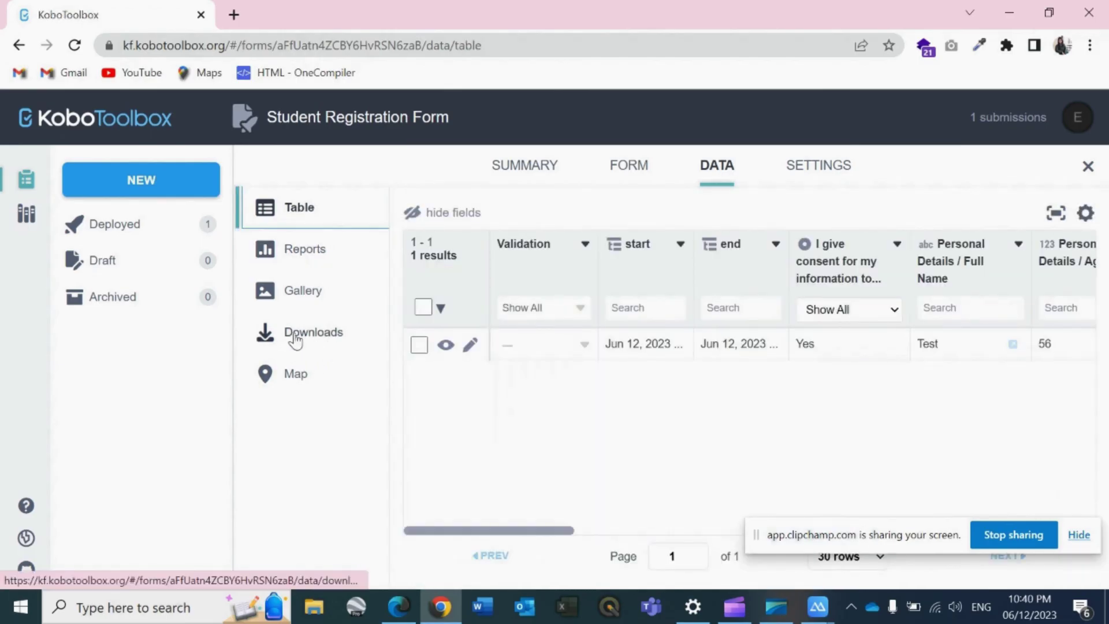
Create an XLS export with Labels headers and download it.
{"action": "left_click", "coordinate": [314, 345]}
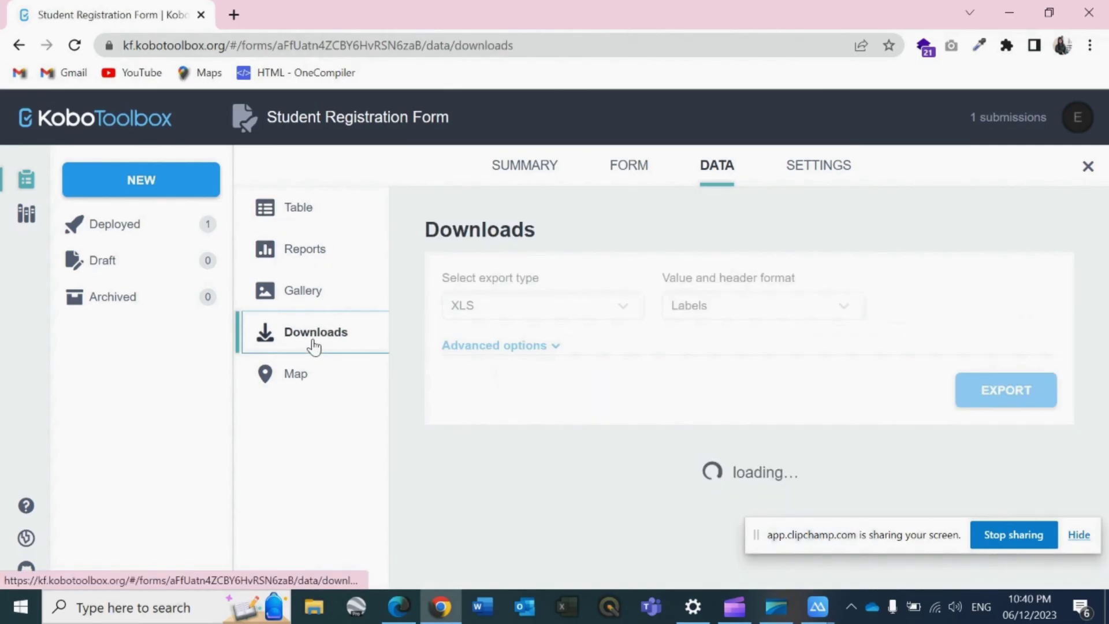
{"action": "left_click", "coordinate": [718, 319]}
{"action": "left_click", "coordinate": [718, 318]}
{"action": "left_click", "coordinate": [978, 402]}
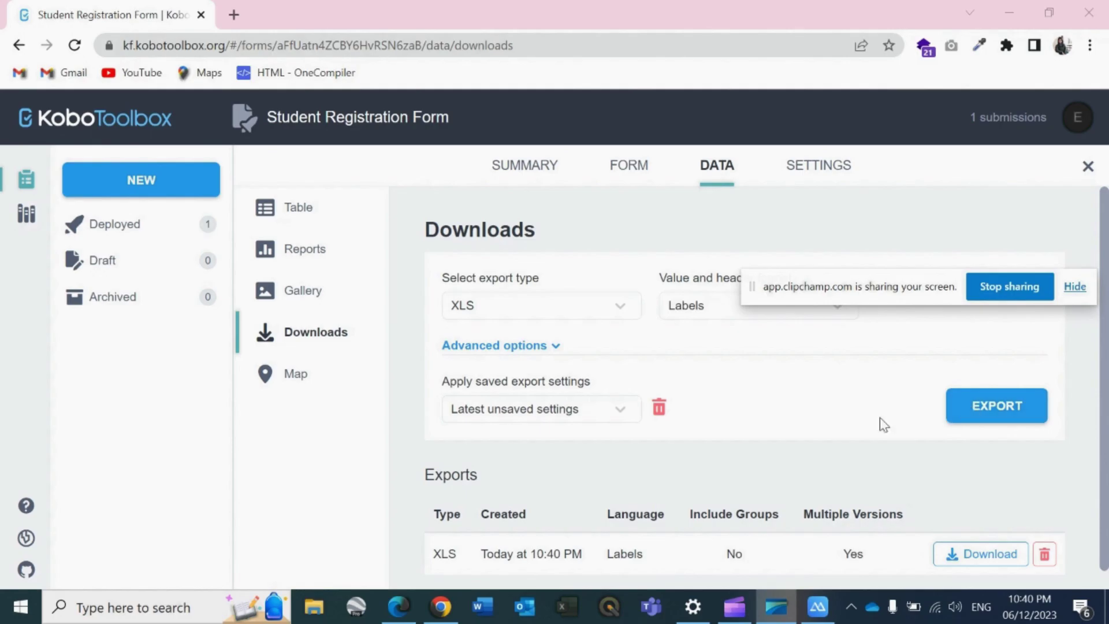
{"action": "left_click", "coordinate": [975, 555]}
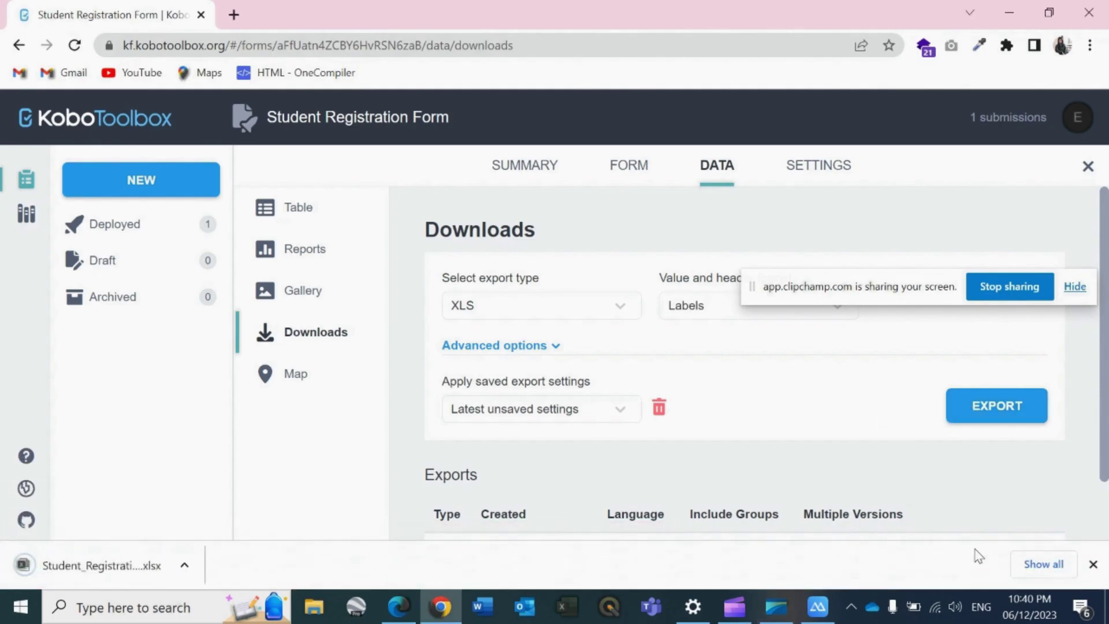
Open the downloaded spreadsheet in Excel and autofit columns A, B and G to show full dates.
{"action": "left_click", "coordinate": [185, 565]}
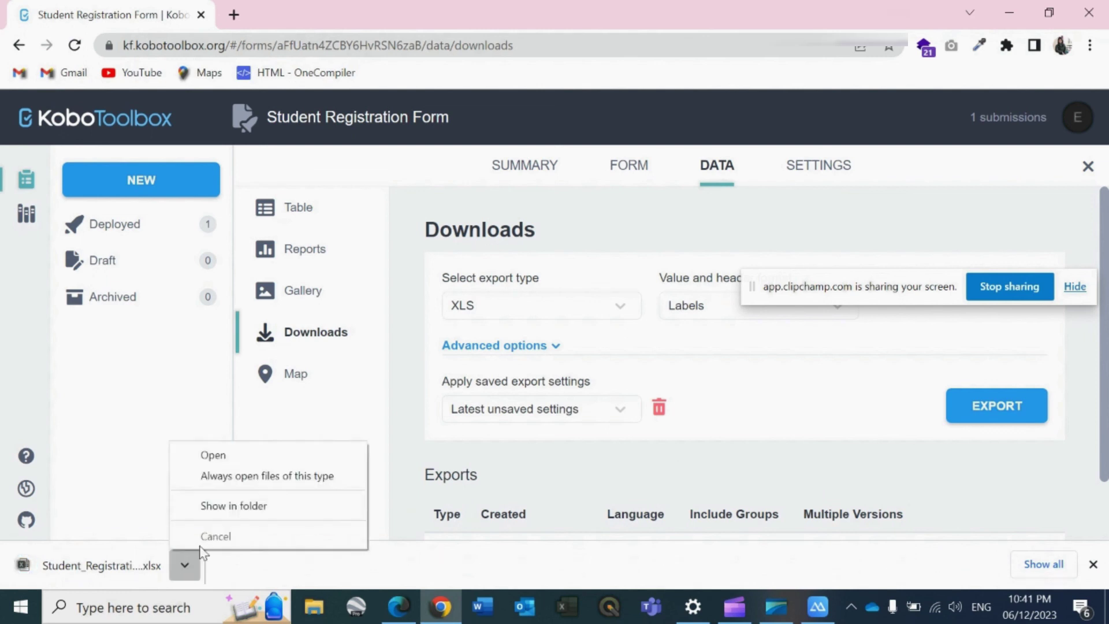
{"action": "left_click", "coordinate": [244, 461]}
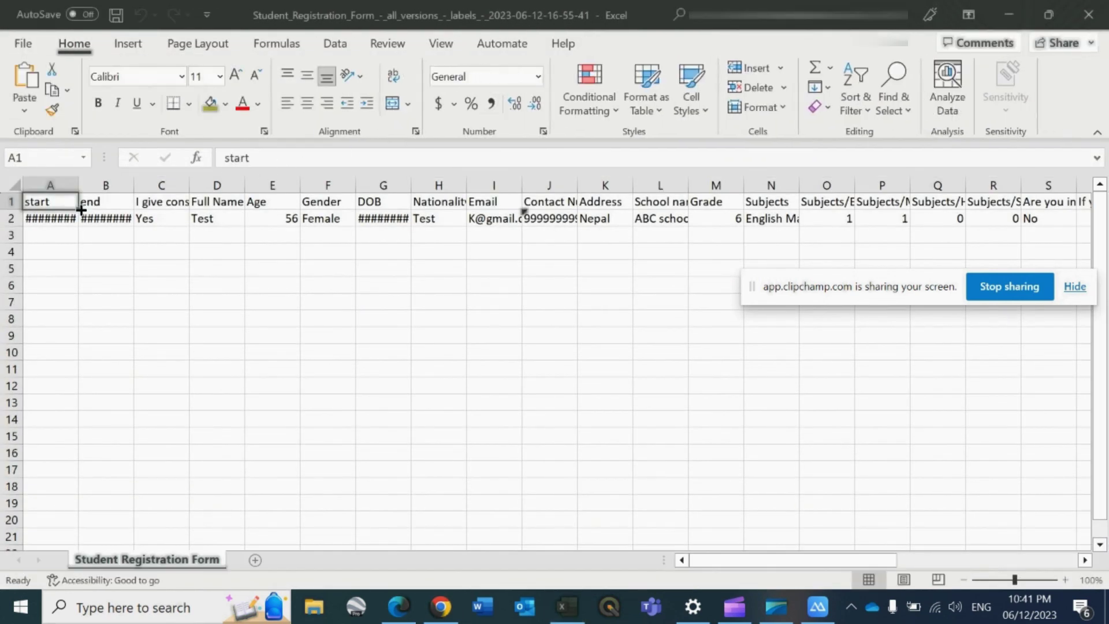
{"action": "double_click", "coordinate": [78, 179]}
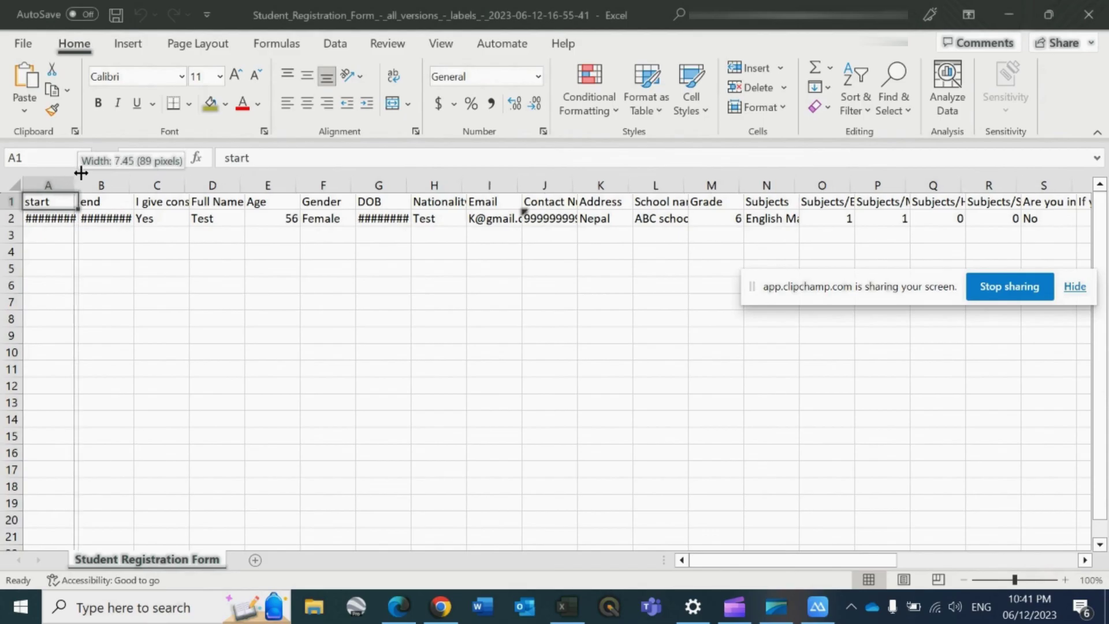
{"action": "double_click", "coordinate": [195, 184]}
{"action": "double_click", "coordinate": [580, 185]}
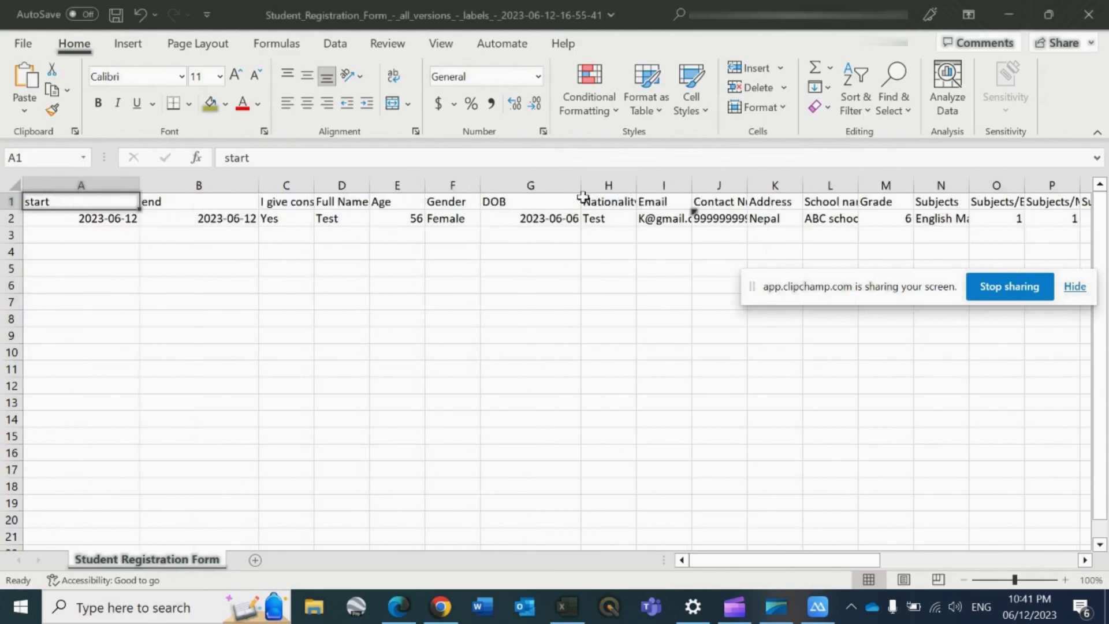
Switch from Excel back to the Student Registration Form overview in KoboToolbox.
{"action": "key", "text": "alt+Tab"}
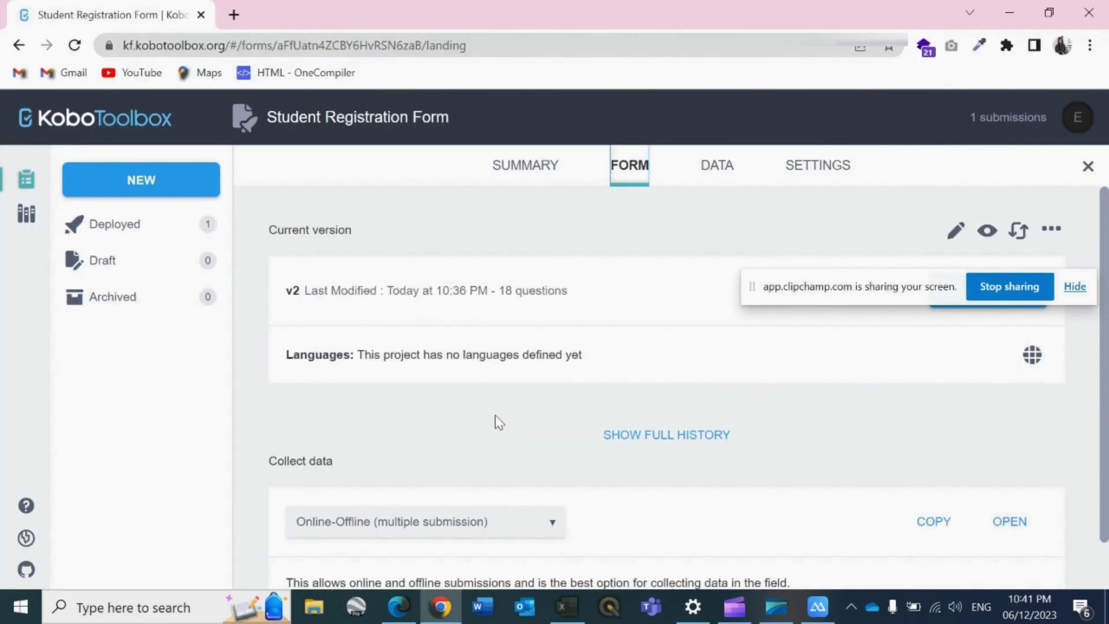